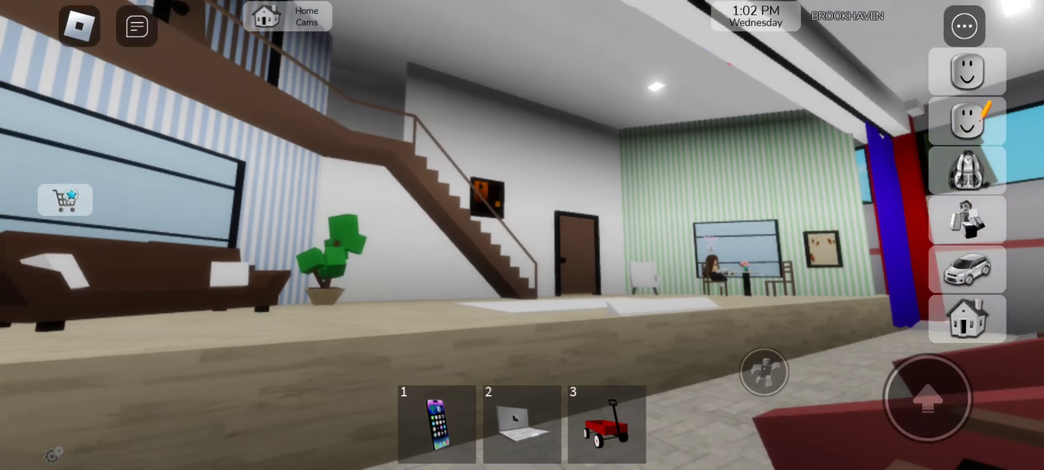
drag(522, 245, 327, 246)
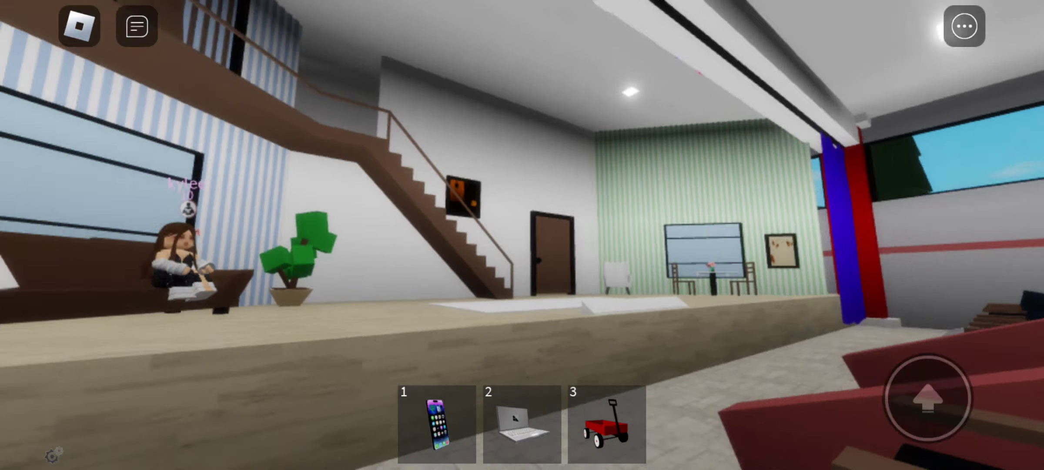
drag(571, 245, 245, 245)
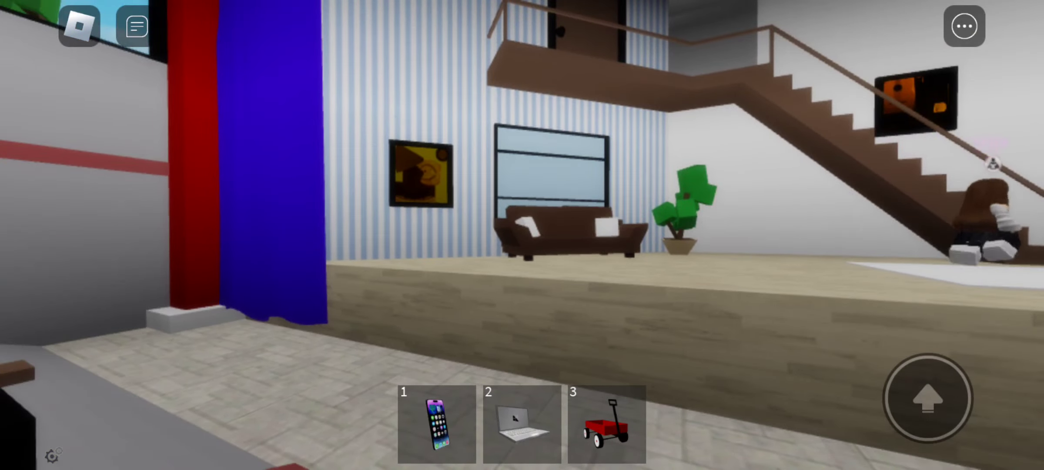
drag(571, 245, 245, 245)
drag(408, 245, 506, 245)
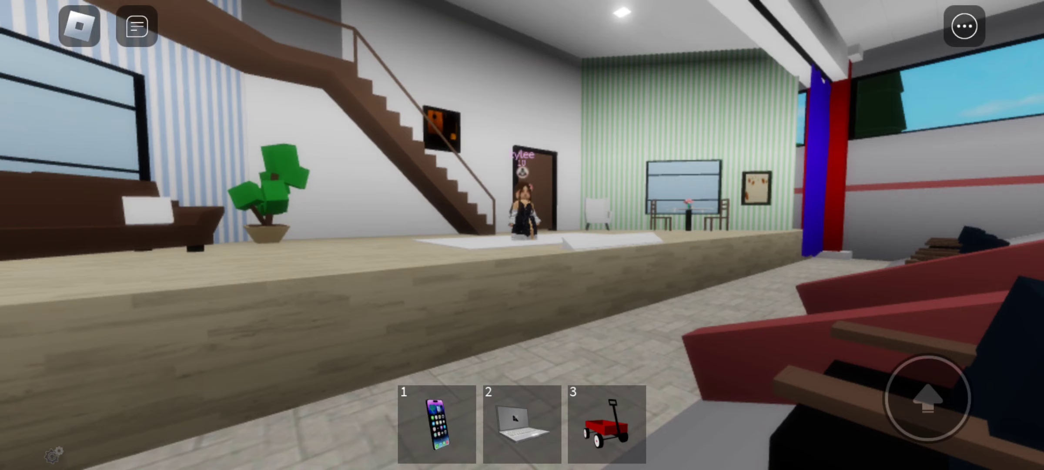